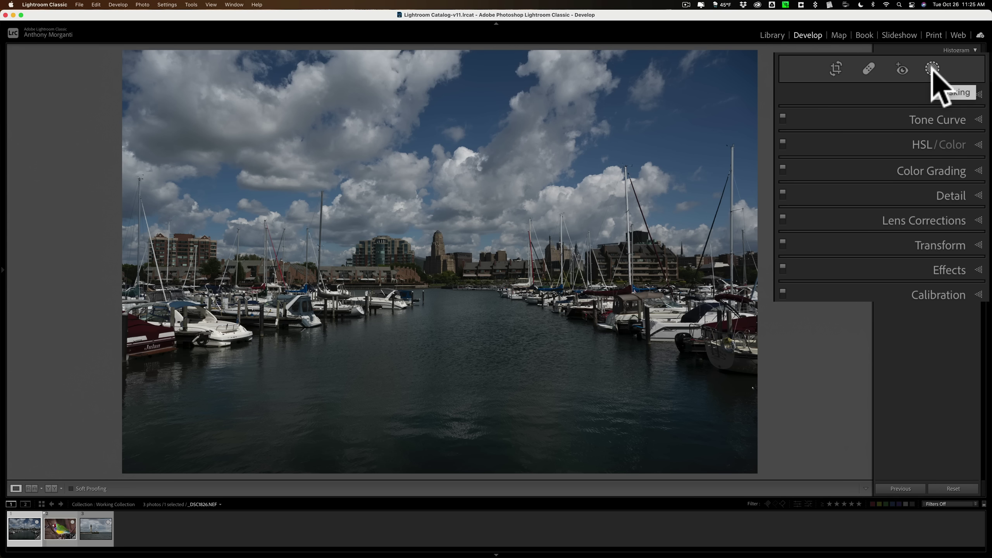
Step: Open the Masking panel's new-mask options on the marina photo
click(931, 68)
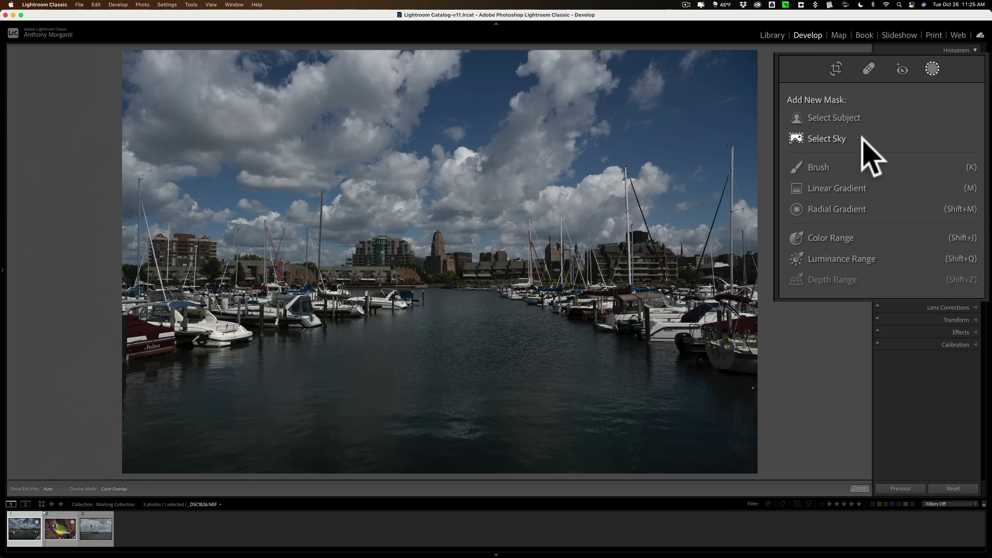
Step: Use Select Sky to auto-mask the marina sky as Mask 1
click(840, 139)
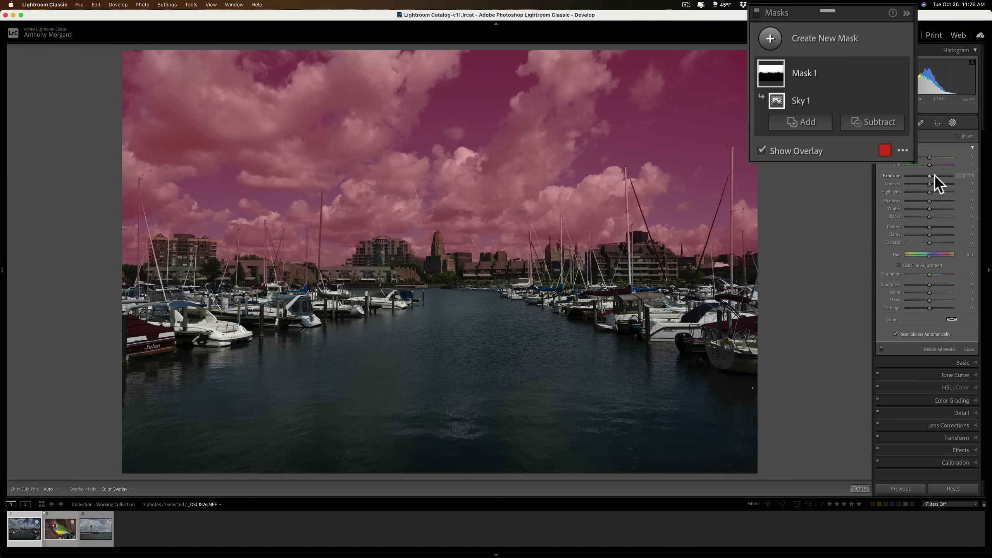
Step: Set the sky mask to Exposure 0.55, Contrast 26, Texture 16 and Clarity 29
click(760, 151)
click(760, 150)
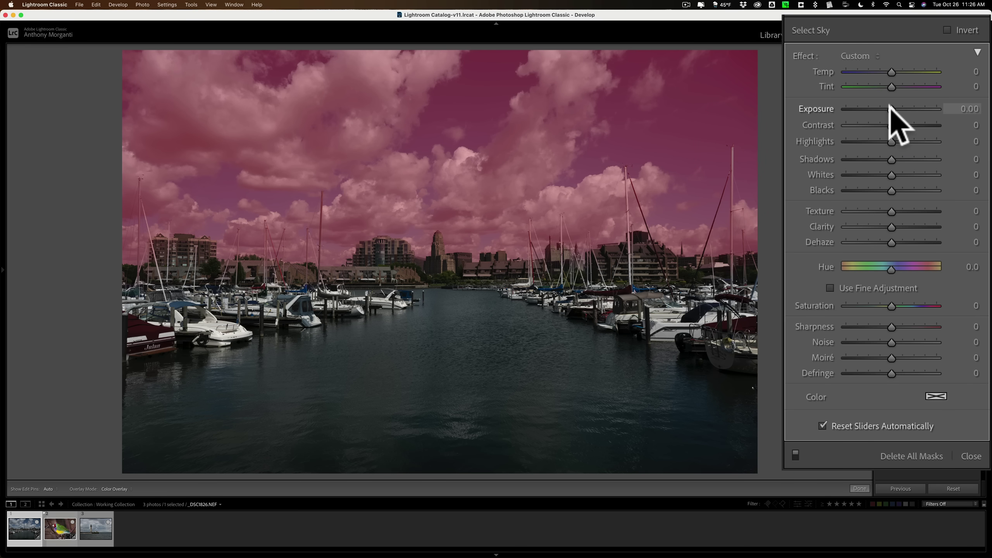
mouse_move(889, 107)
mouse_down()
mouse_move(872, 106)
mouse_move(891, 109)
mouse_up()
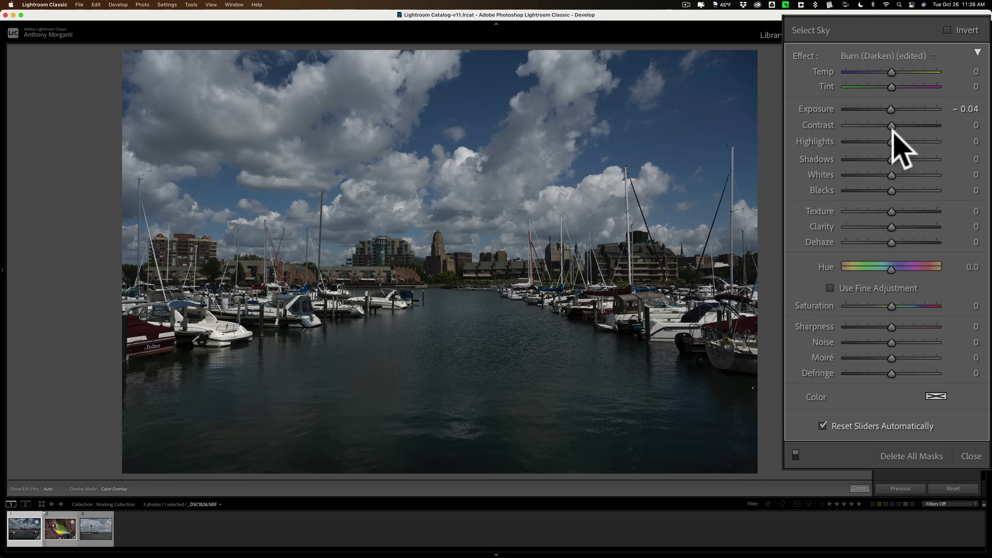
drag(894, 122, 901, 125)
drag(896, 206, 905, 227)
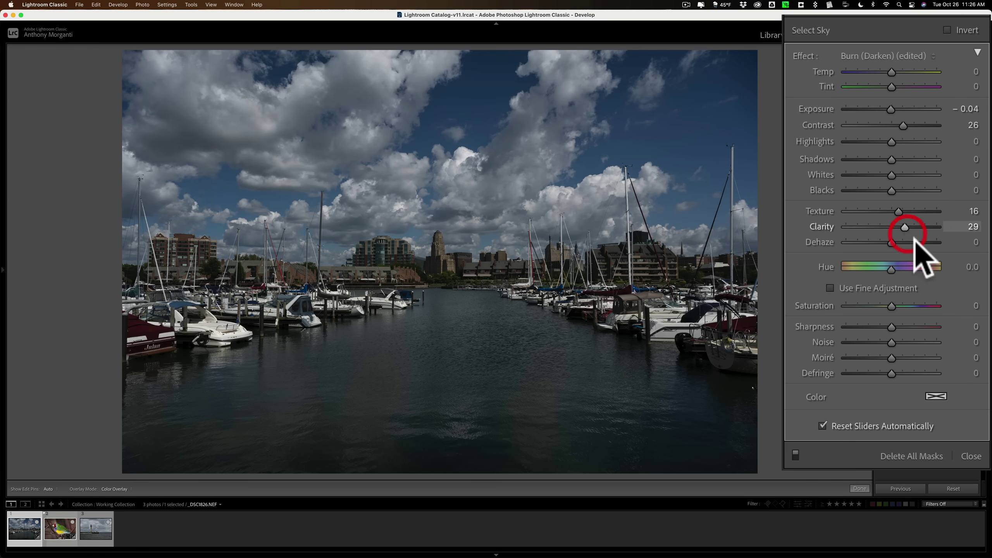
drag(891, 108, 896, 108)
click(897, 107)
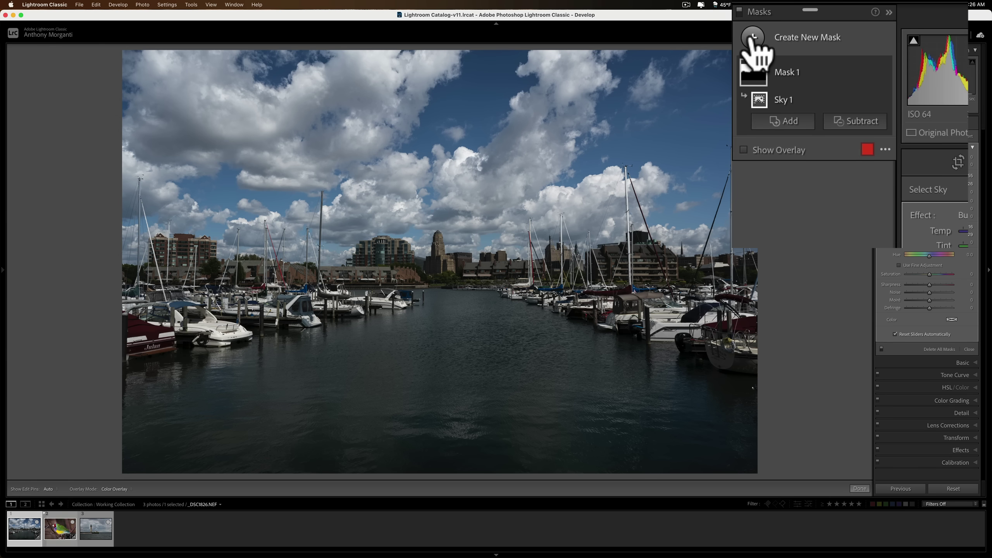
Step: Create Mask 2 with Select Sky and invert Sky 1 to cover the marina foreground
click(752, 38)
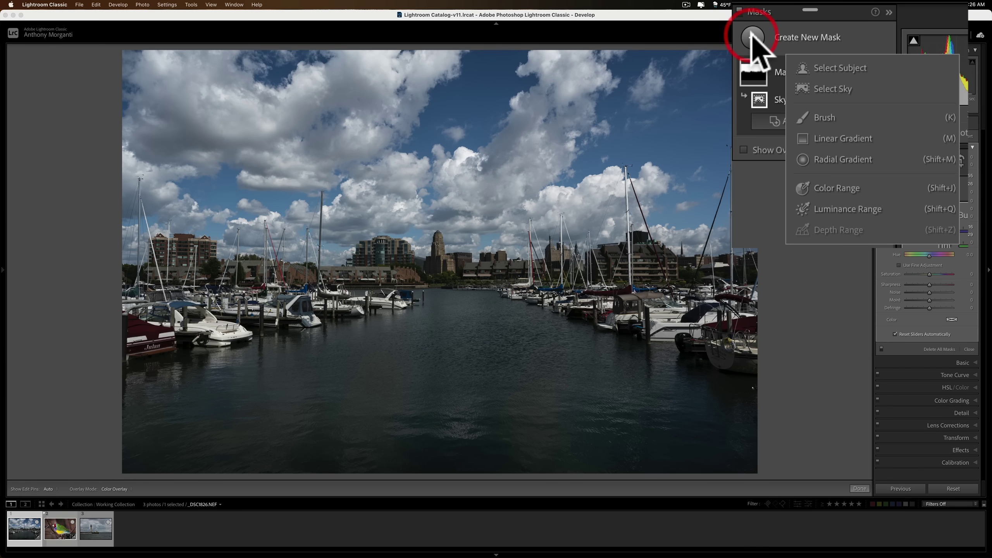
click(831, 85)
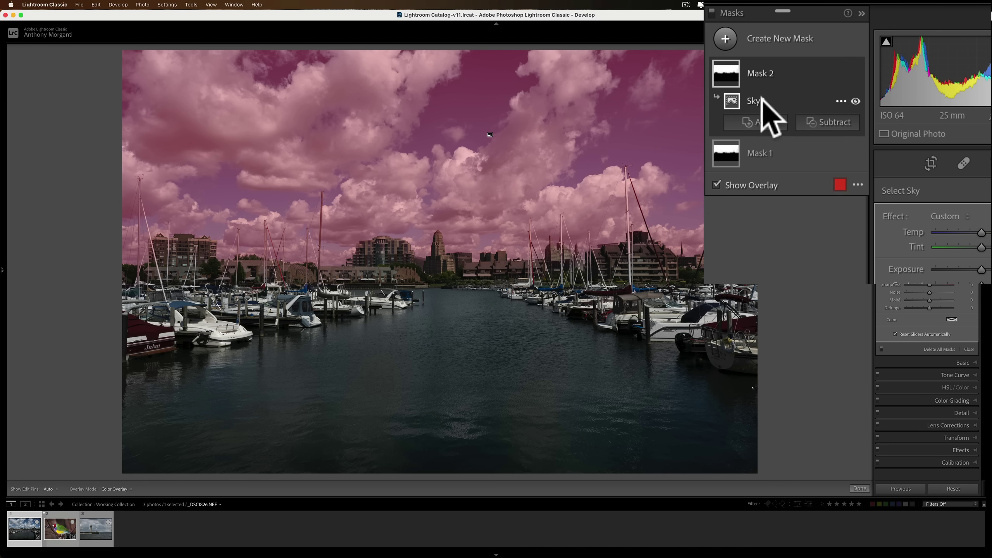
click(840, 101)
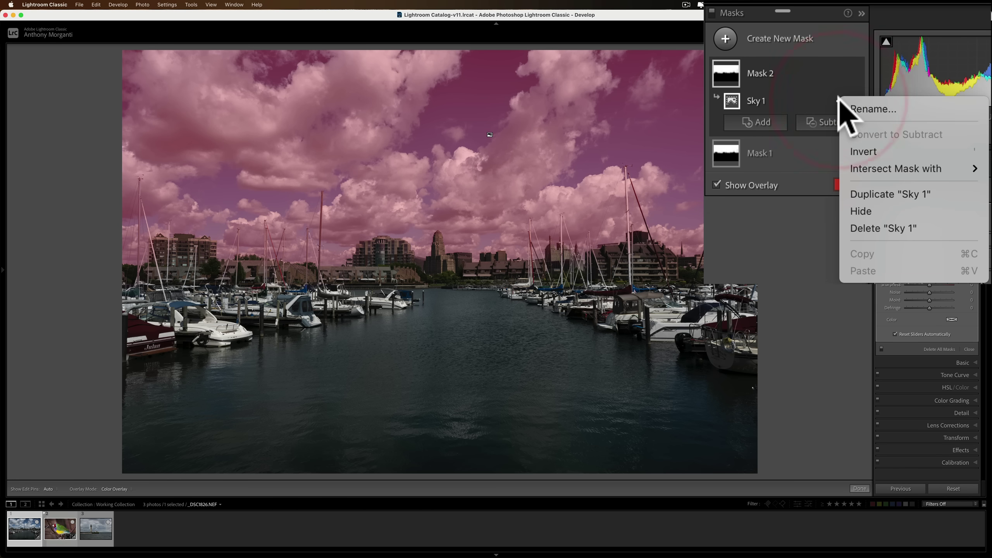
click(859, 151)
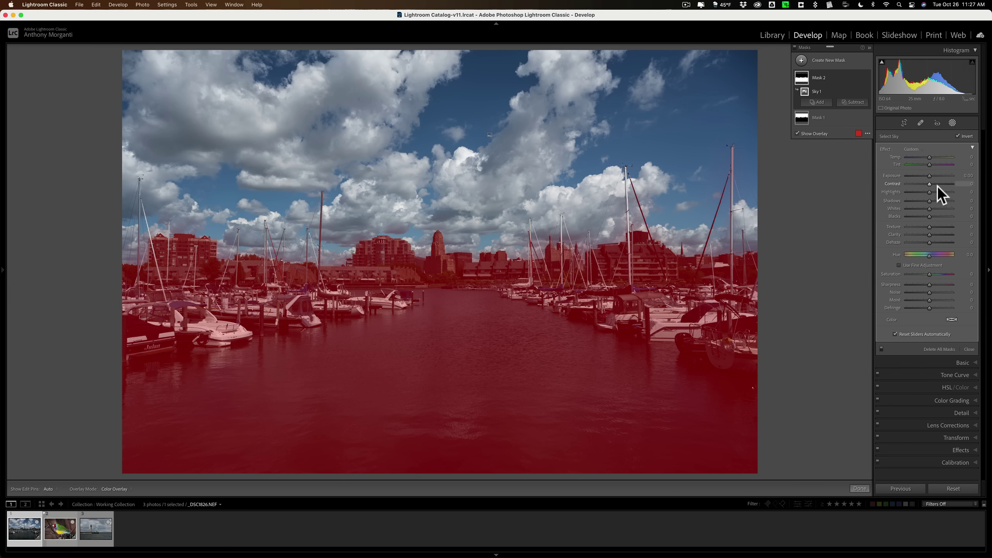
Step: Give the foreground mask Exposure 0.80, Saturation 33 and Texture 21
key(o)
drag(928, 175, 932, 175)
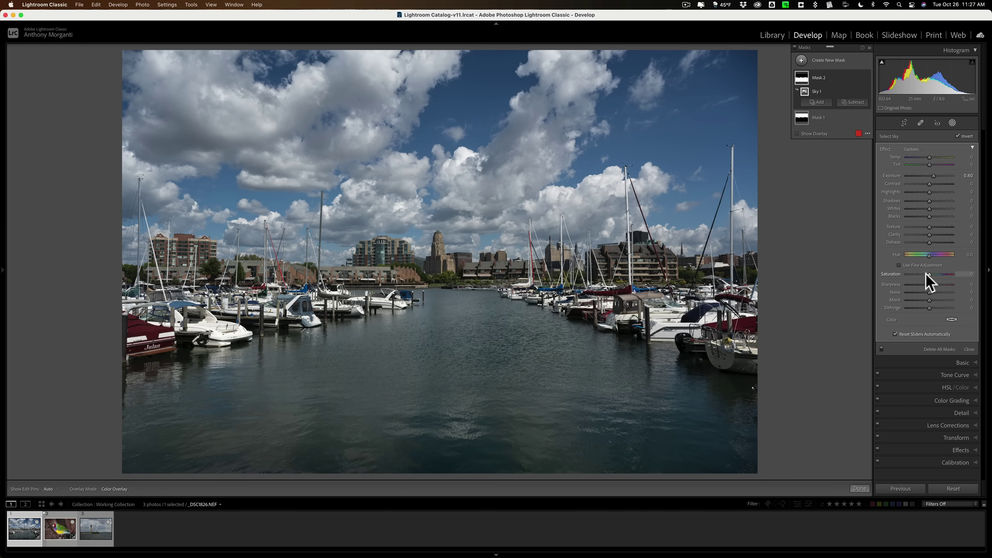
drag(928, 272, 936, 272)
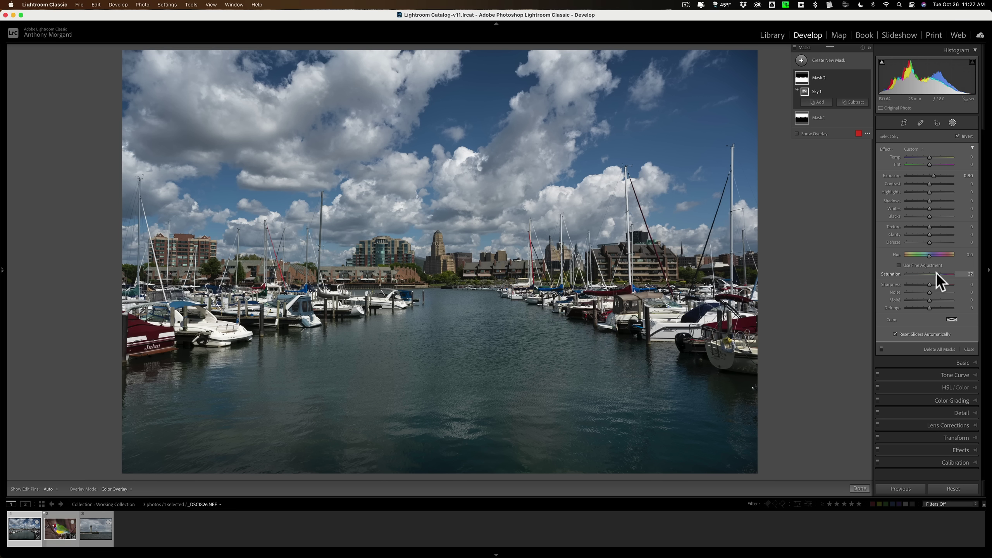
click(933, 226)
Step: Load the Gouldian finch photo from the filmstrip into Develop
click(55, 534)
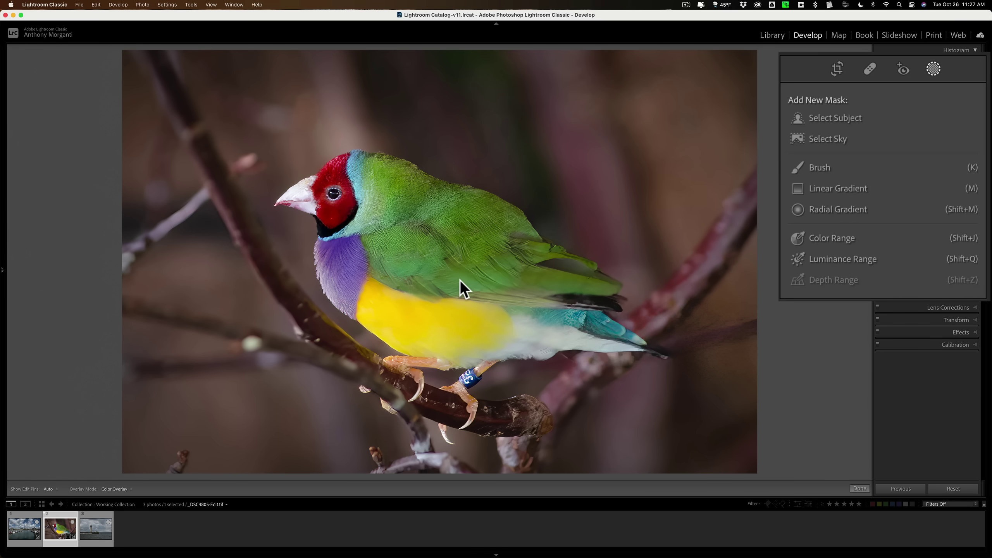
Step: Auto-select the finch with Select Subject and bring up the Subject 1 options menu
click(819, 117)
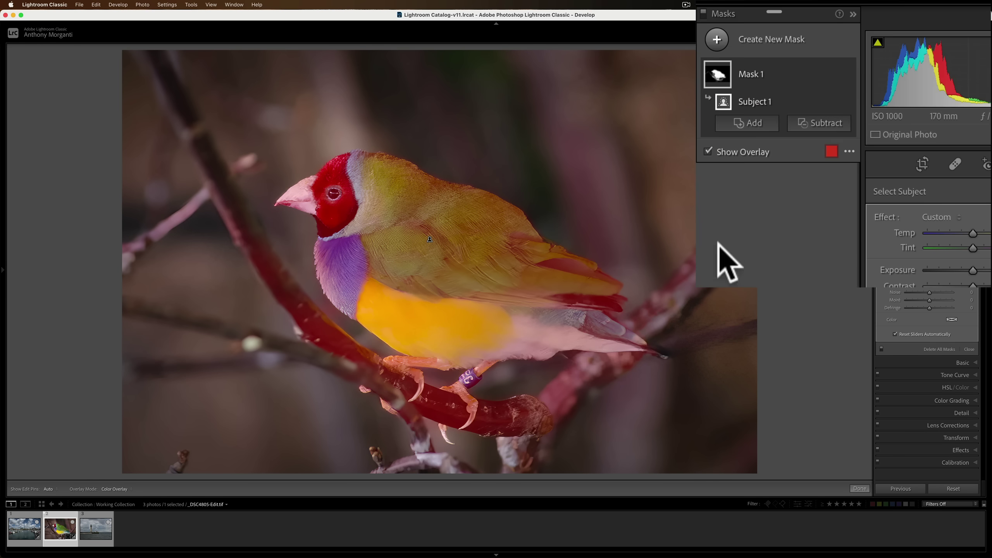
mouse_move(855, 89)
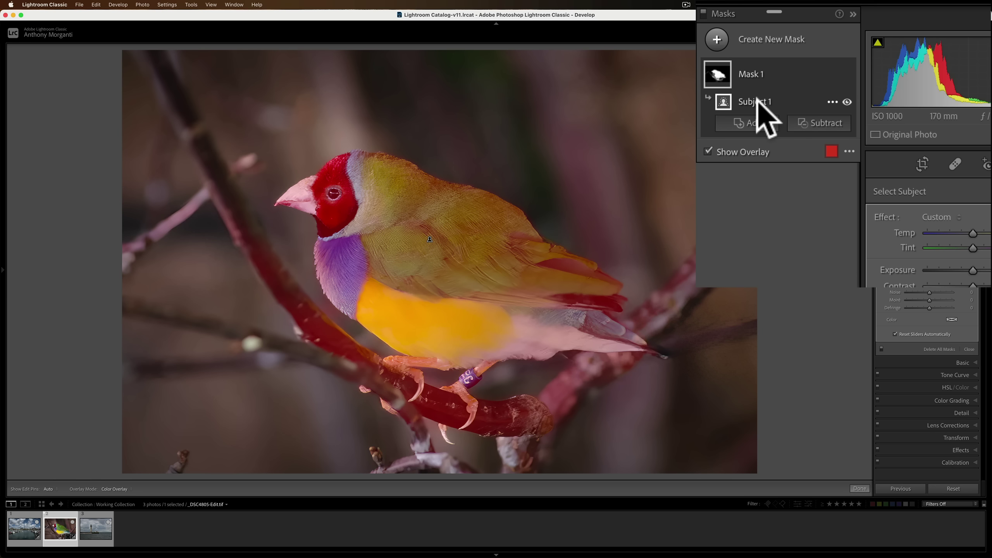
click(831, 101)
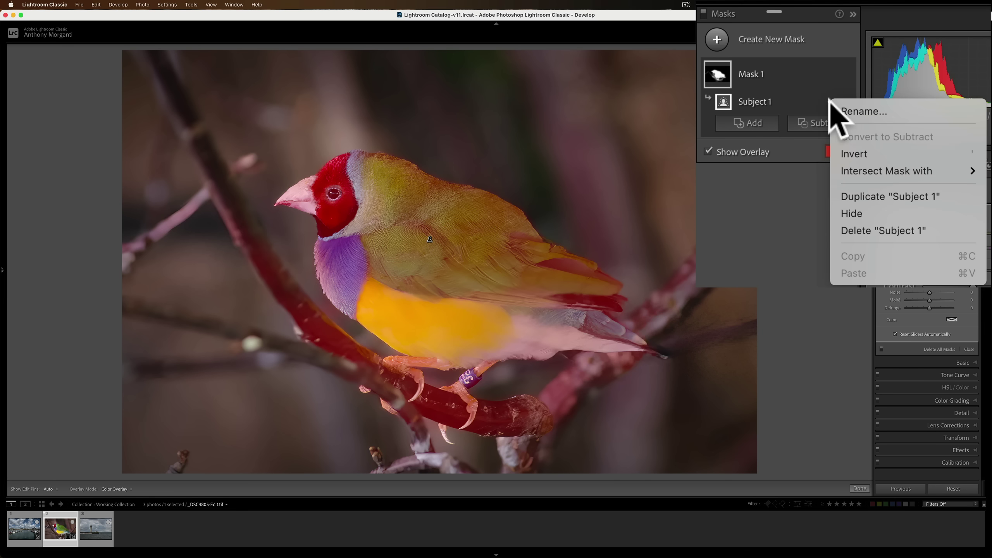
Step: Invert the finch mask onto the background and darken it to Exposure -0.82
click(844, 153)
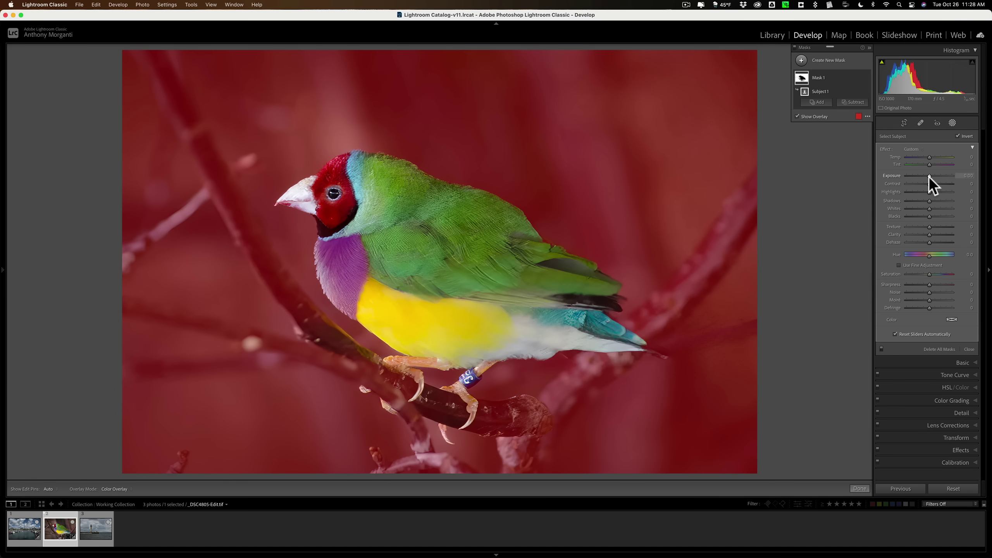
key(o)
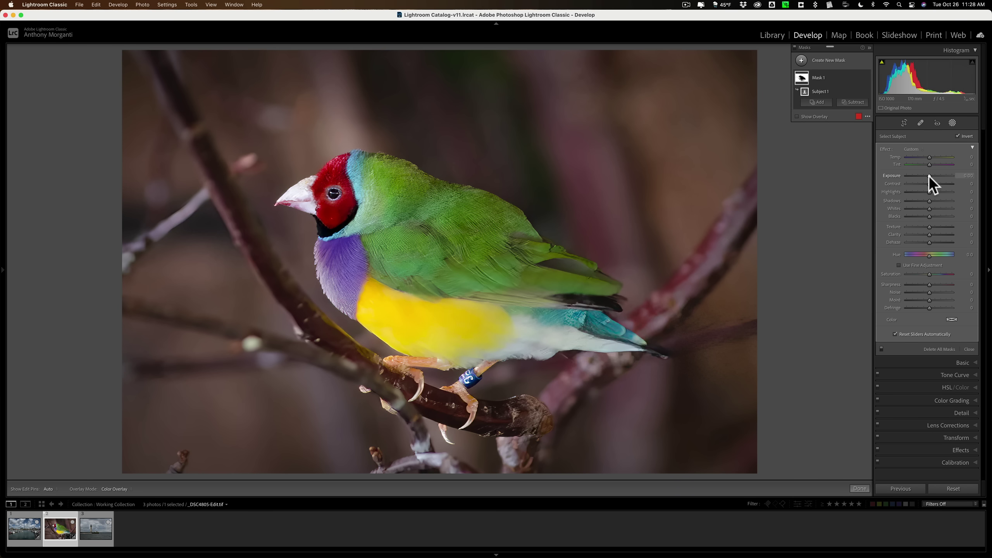
drag(929, 175, 923, 175)
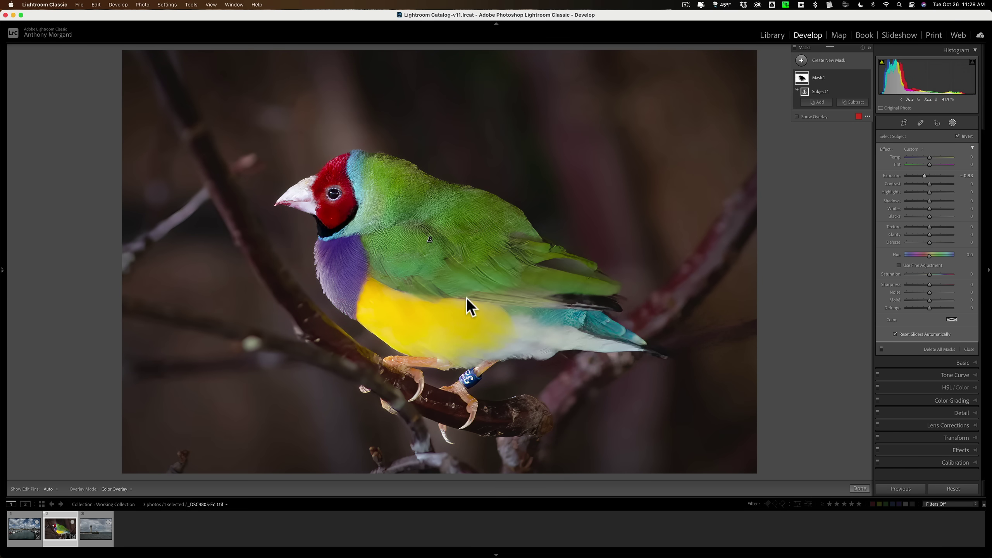
drag(924, 175, 923, 175)
Step: Load the lighthouse photo and auto-mask the lighthouse and pier with Select Subject
click(94, 526)
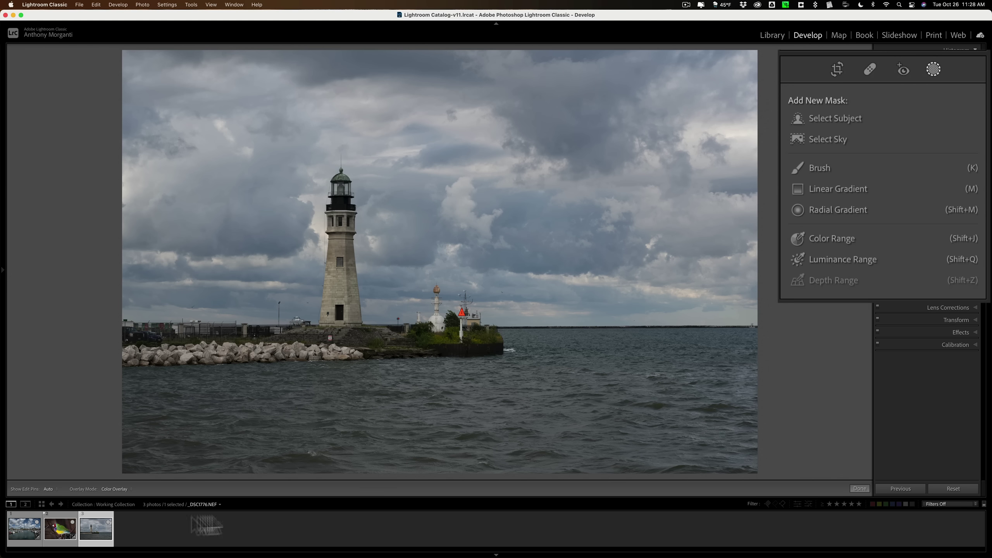
click(822, 122)
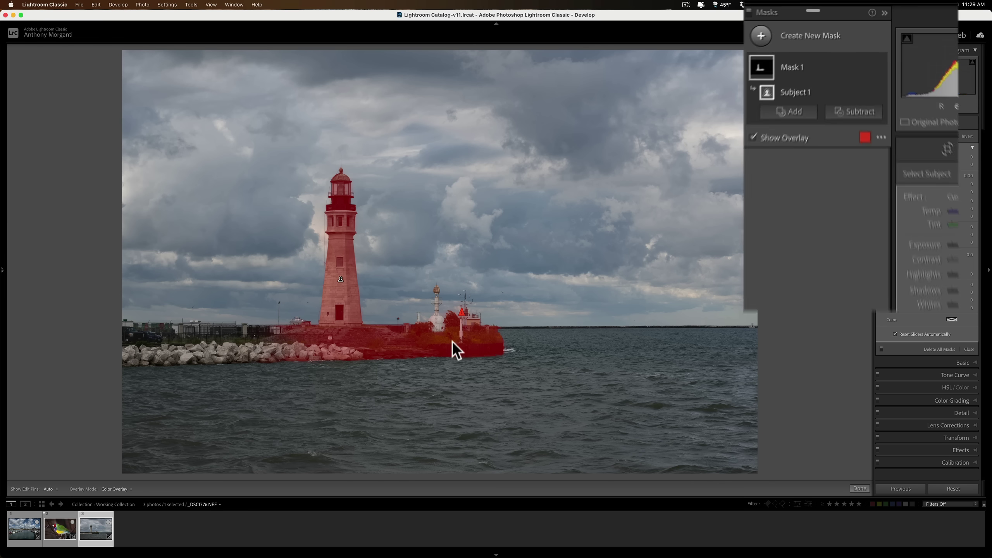
Step: Add a Subtract brush to the lighthouse mask and set its size to 9
click(855, 125)
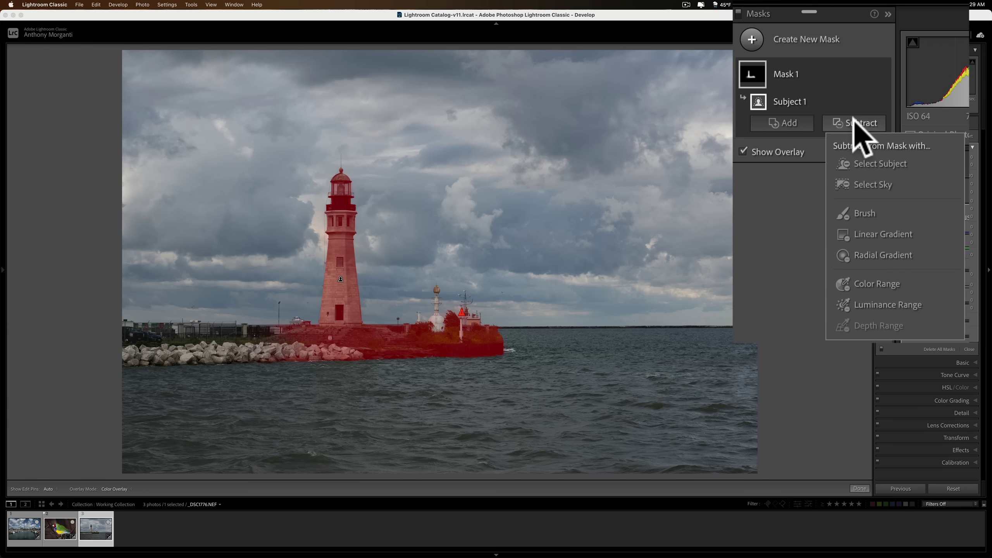
click(863, 213)
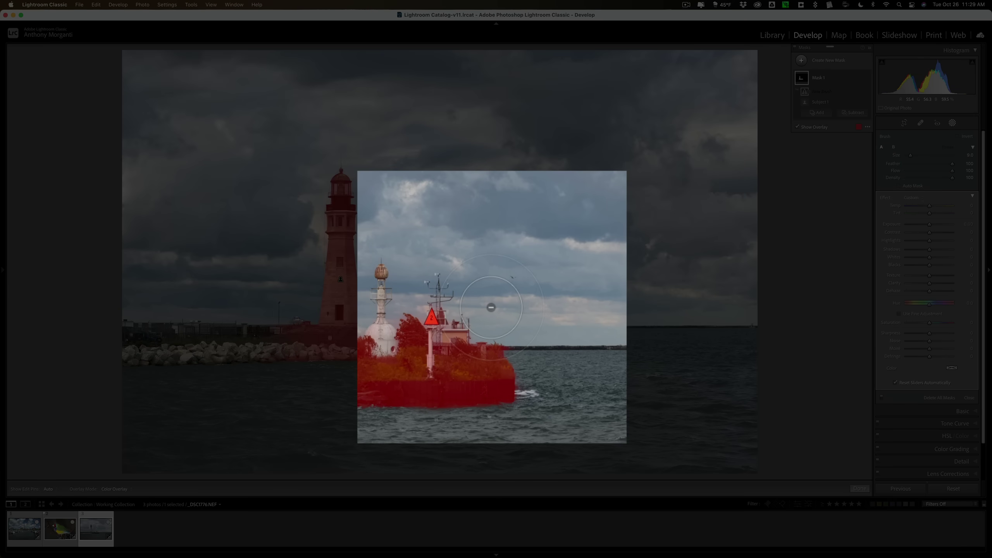
key(bracketright)
key(bracketleft)
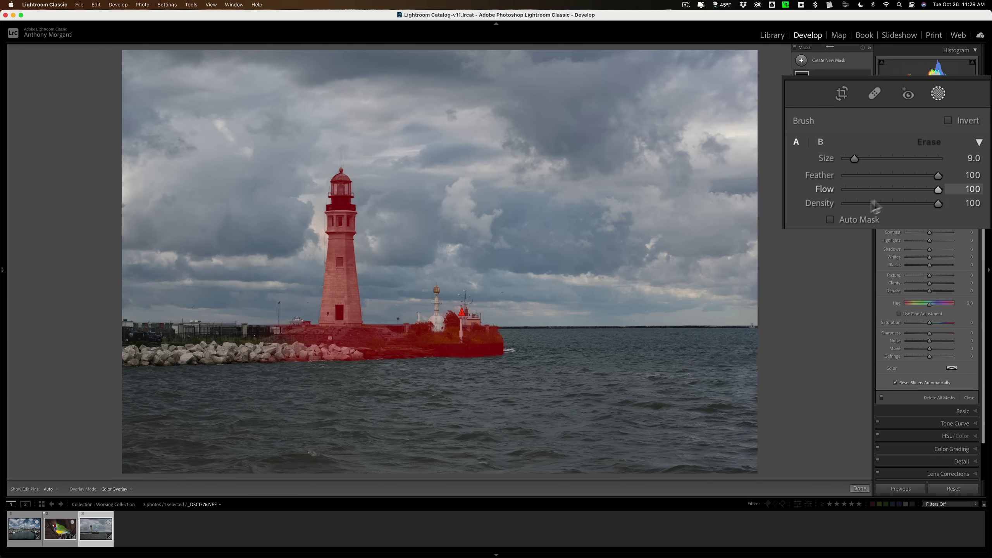
Step: Erase the pier from the lighthouse mask, then apply Texture 30, Clarity 36 and Saturation 35
alt+click(483, 342)
mouse_move(483, 342)
mouse_down()
mouse_move(419, 345)
mouse_move(410, 343)
mouse_move(413, 332)
mouse_move(393, 345)
mouse_move(386, 331)
mouse_move(327, 344)
mouse_move(306, 336)
mouse_move(367, 345)
mouse_move(381, 332)
mouse_up()
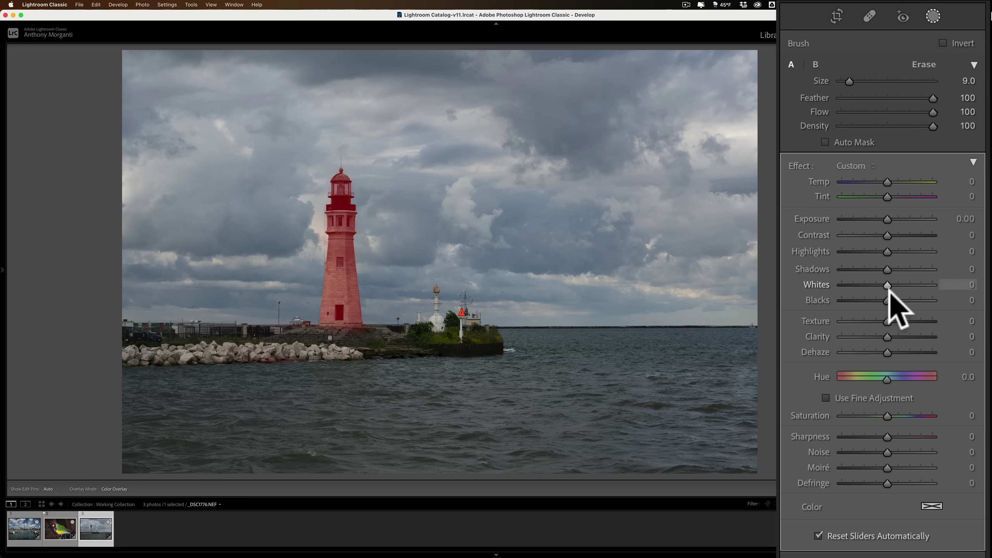
drag(884, 336, 899, 321)
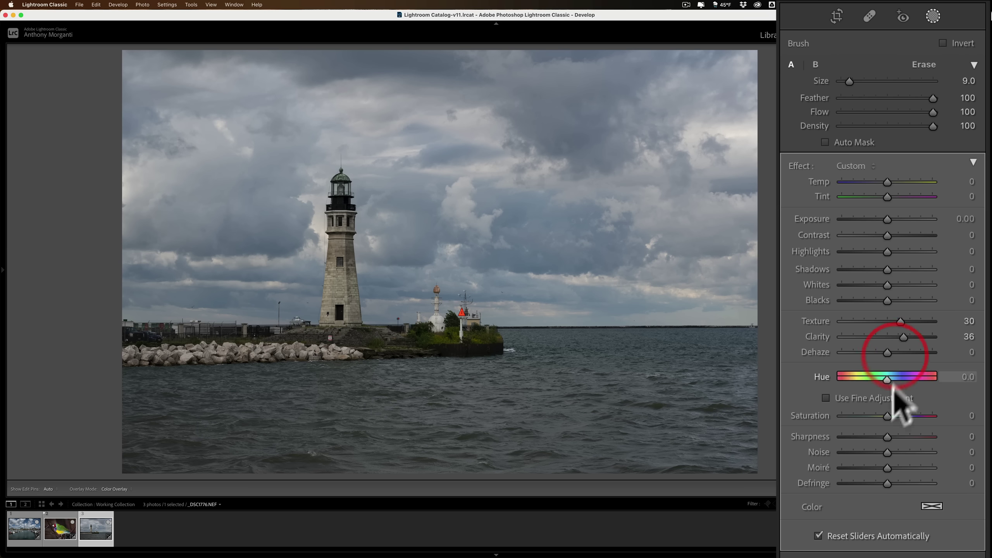
drag(886, 414, 903, 415)
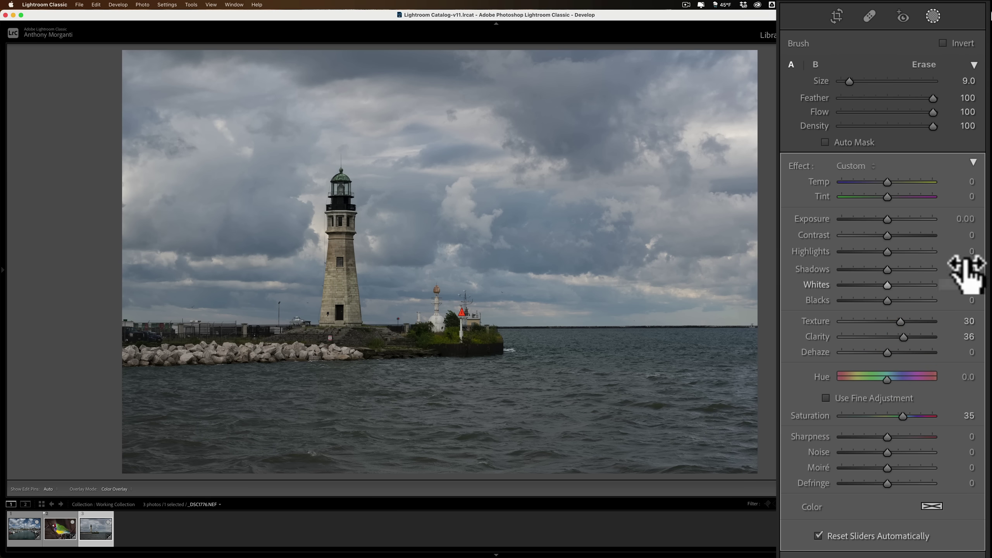
click(894, 220)
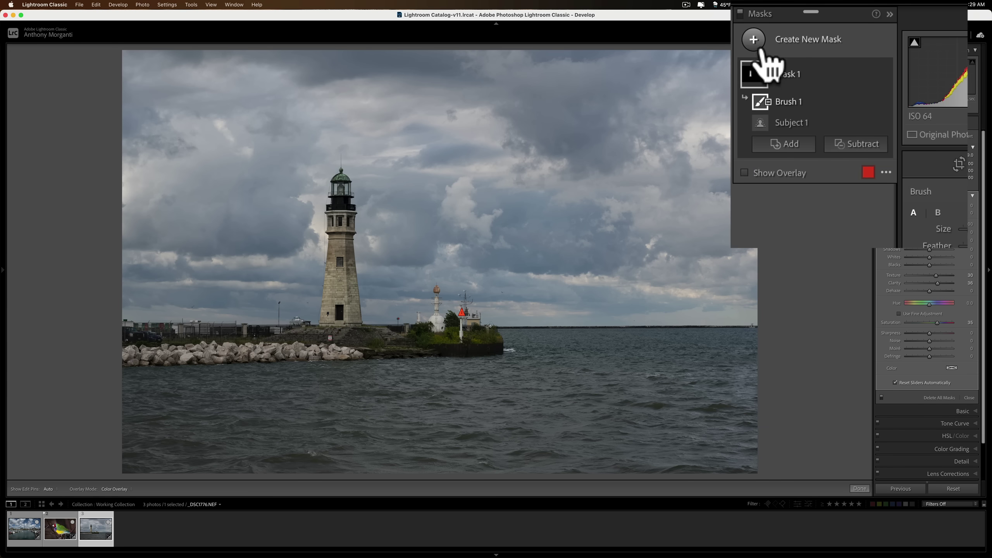
Step: Add a Select Sky mask set to Contrast 14, Clarity 25 and Texture 25
click(754, 40)
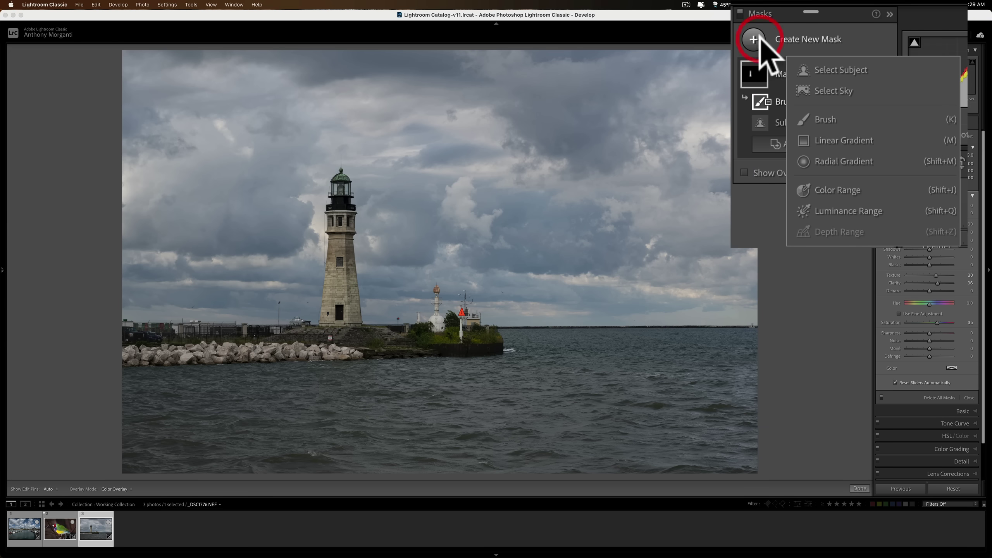
click(824, 92)
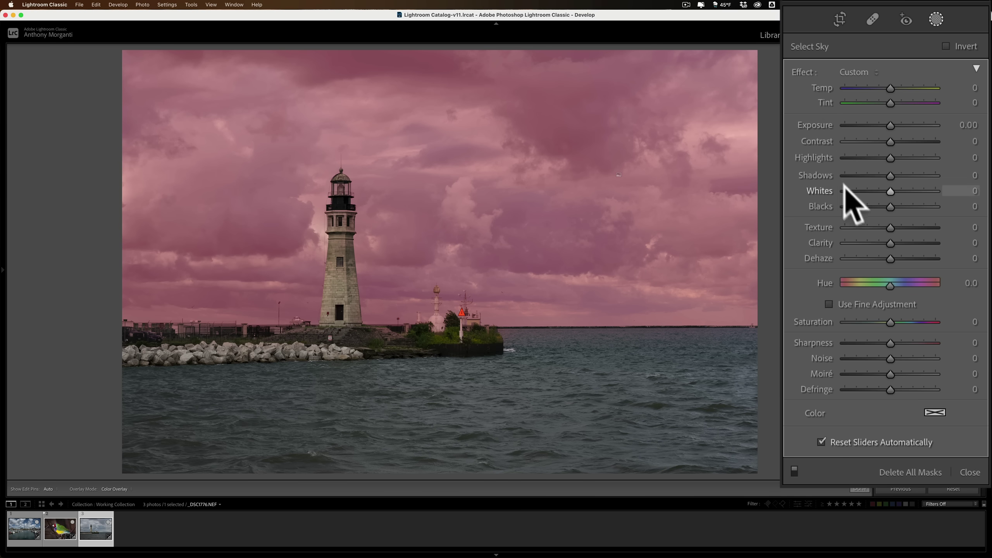
drag(887, 140, 893, 140)
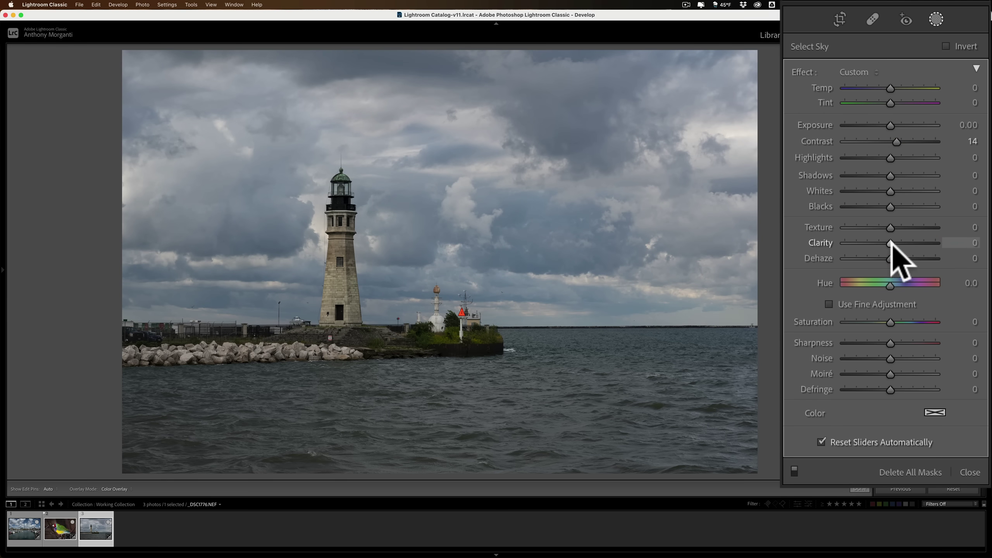
mouse_move(891, 243)
mouse_down()
mouse_move(902, 243)
mouse_move(891, 228)
mouse_move(901, 227)
mouse_up()
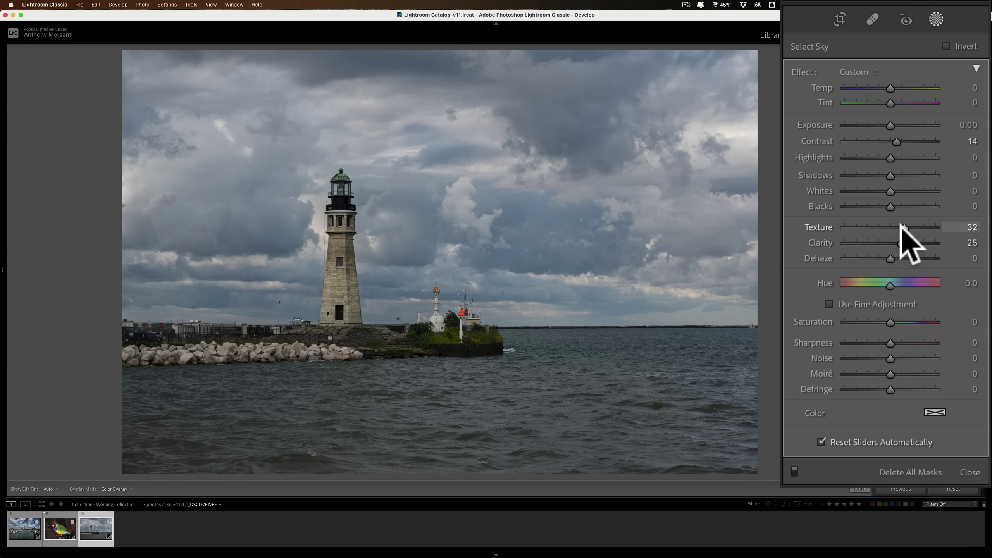
drag(901, 225, 900, 225)
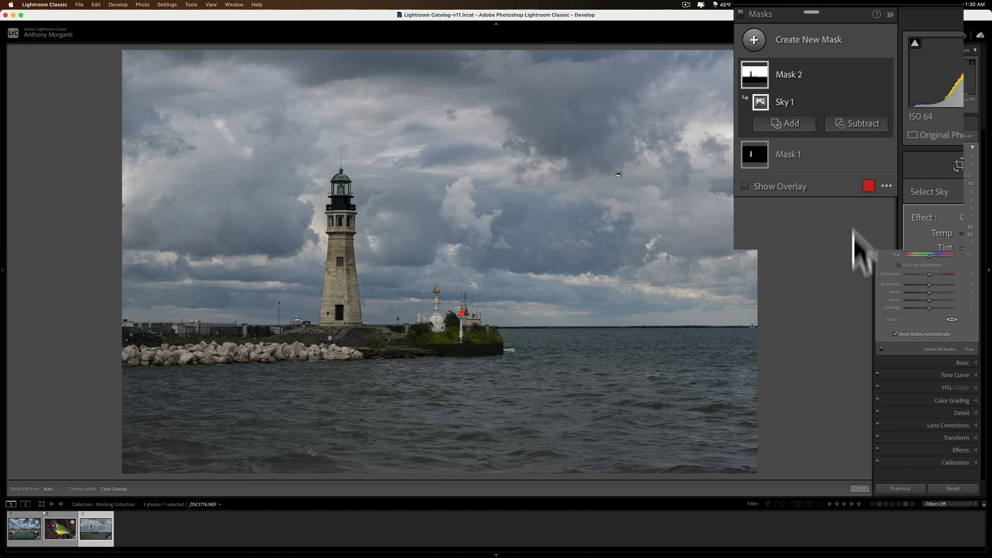
Step: Create Mask 3 from a Select Sky selection and invert it to cover water and pier
click(754, 39)
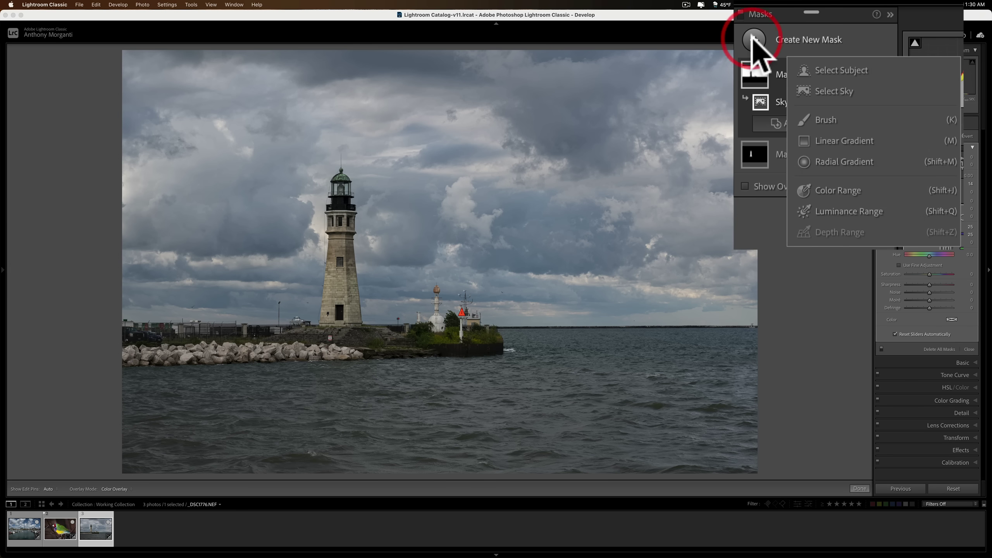
click(814, 88)
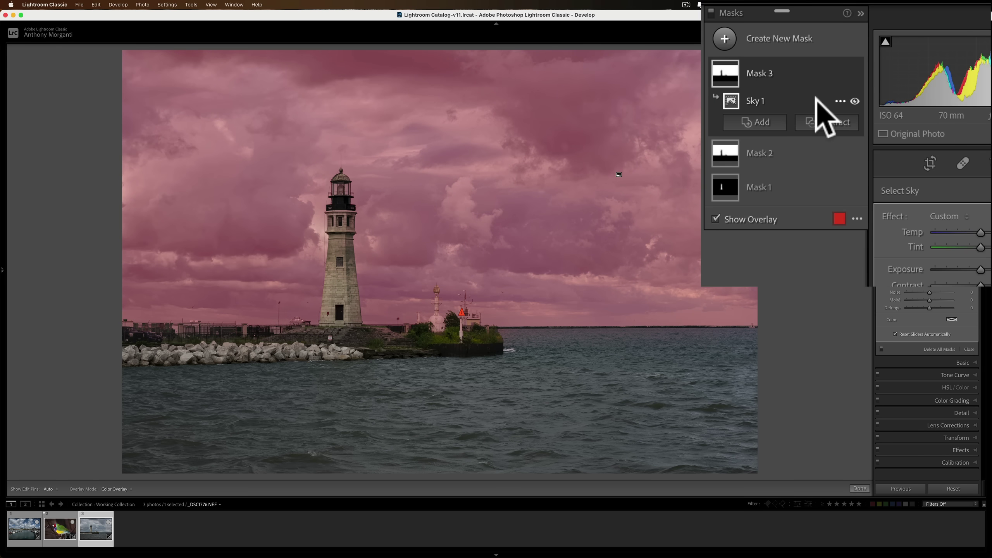
click(839, 101)
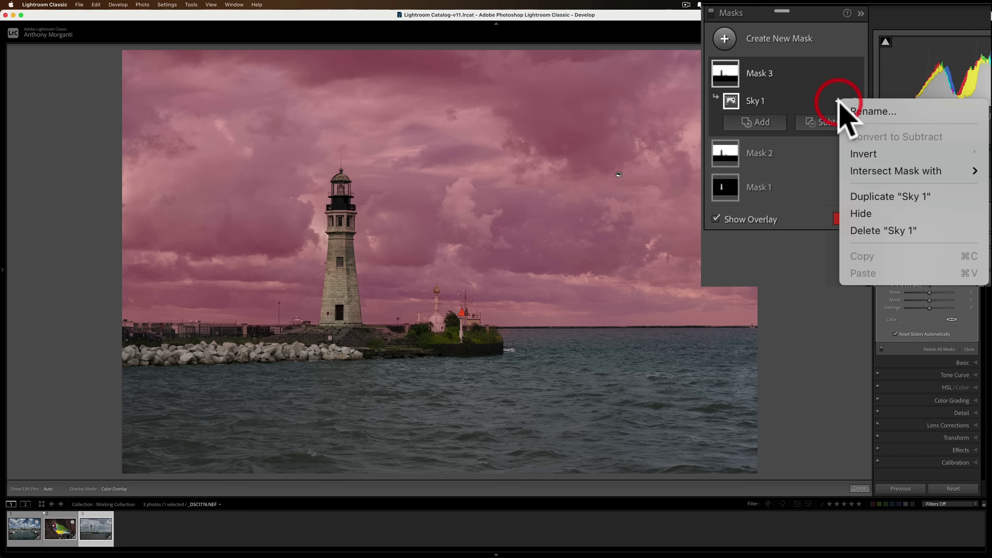
click(860, 151)
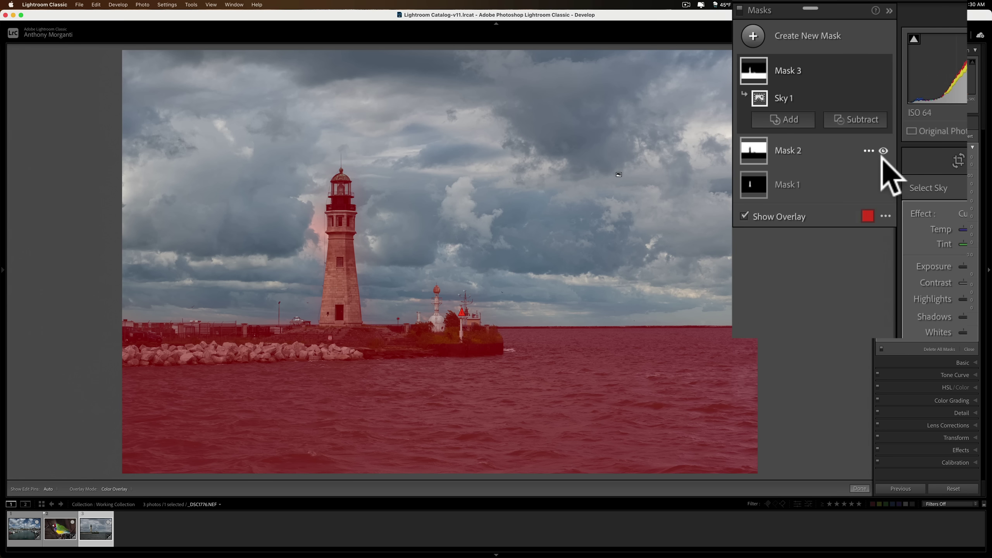
Step: Subtract a Select Subject selection from Mask 3 to exclude the lighthouse and island
click(853, 121)
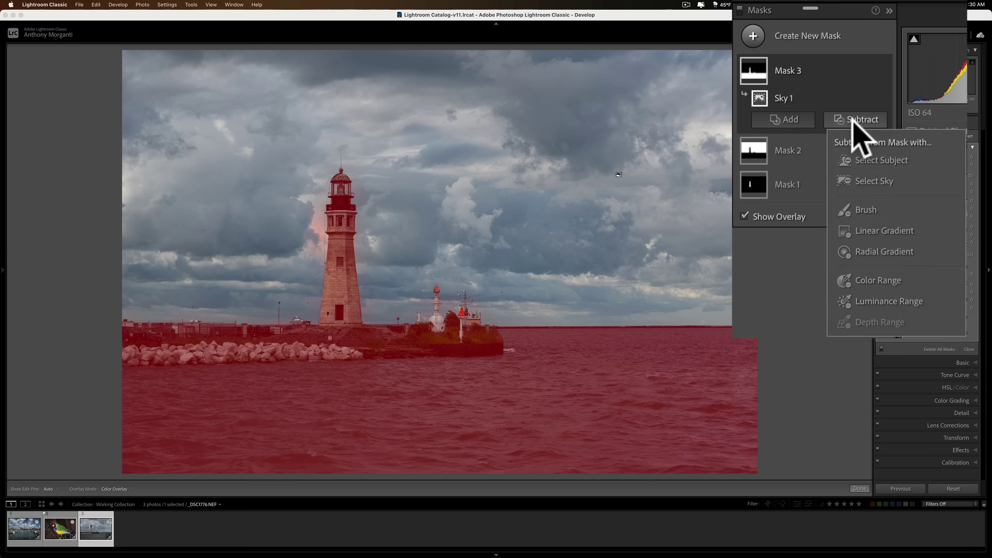
click(875, 159)
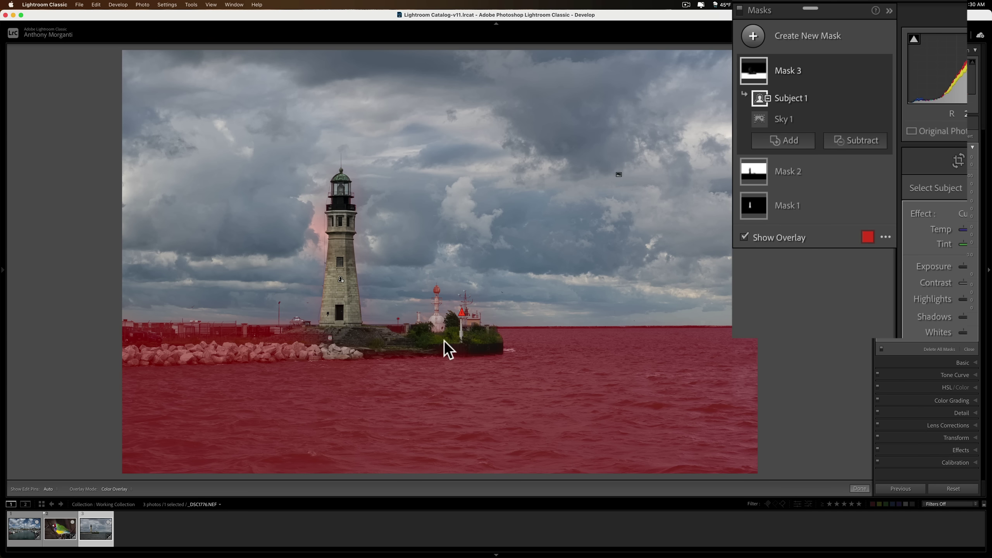
Step: Add a brush to Mask 3 and paint the green island back in
click(778, 145)
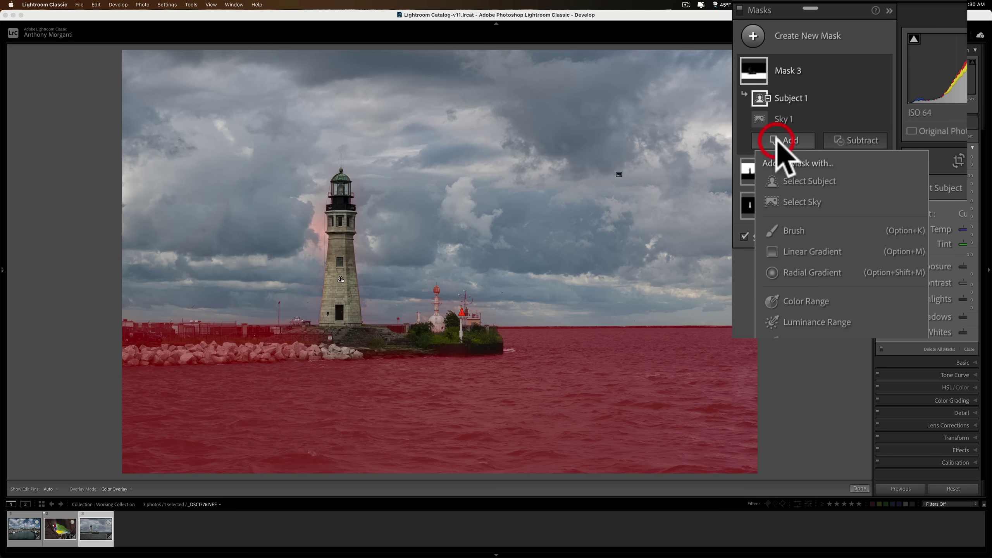
click(796, 226)
key(h)
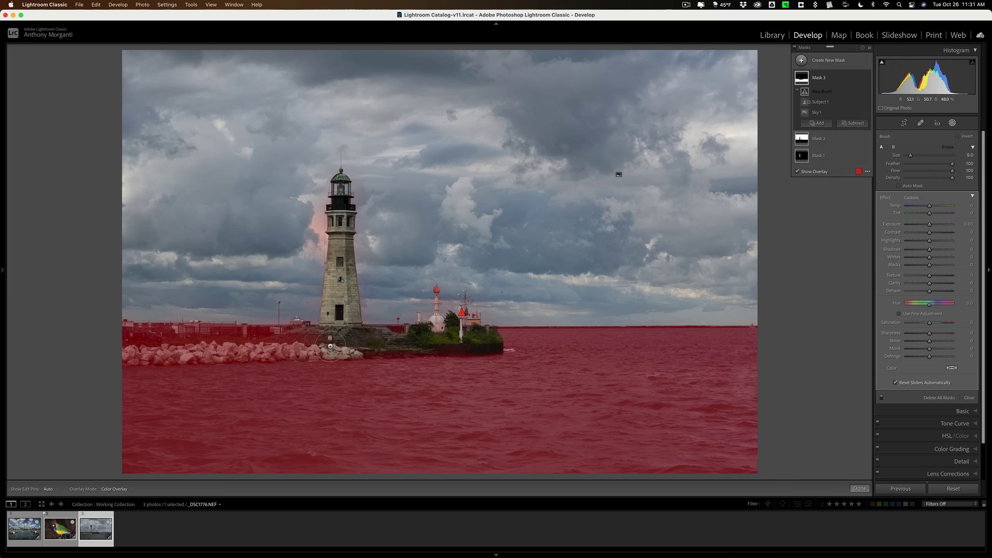
mouse_move(344, 344)
mouse_down()
mouse_move(492, 346)
mouse_move(464, 331)
mouse_up()
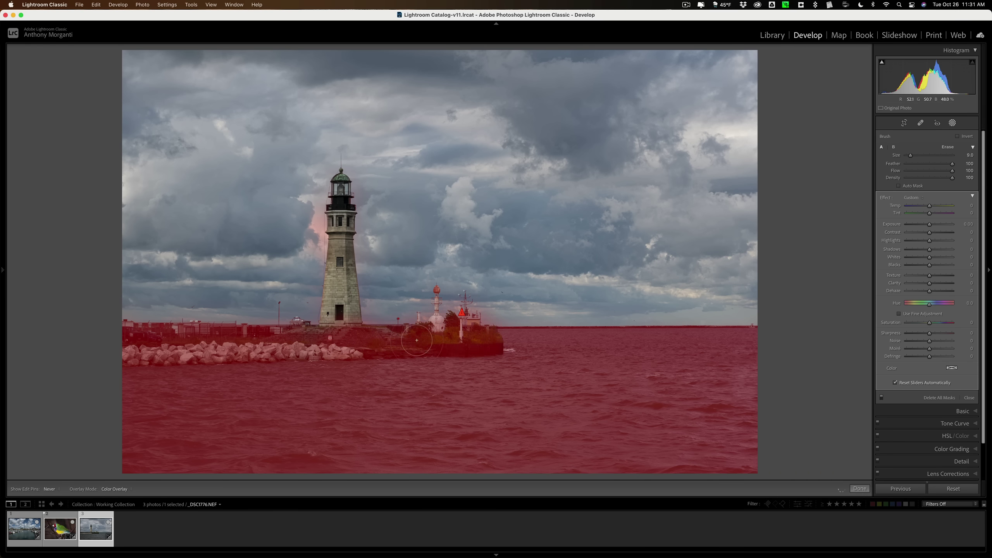
key(h)
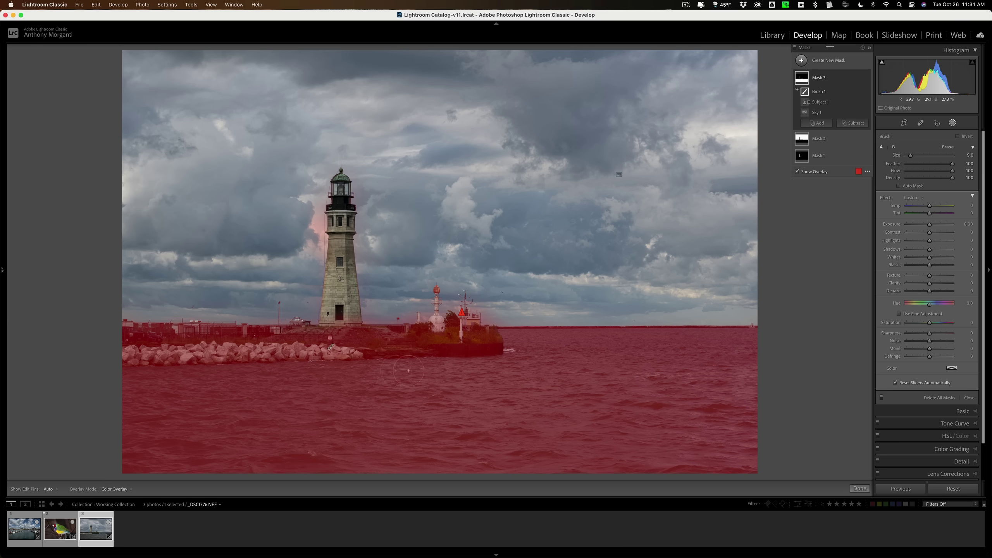
Step: Enable Auto Mask, erase the white buoy from the mask, and shrink the brush to 2
click(897, 185)
drag(440, 327, 445, 323)
key(bracketleft)
key(bracketleft)
key(bracketleft)
key(bracketleft)
key(bracketleft)
key(bracketleft)
key(bracketleft)
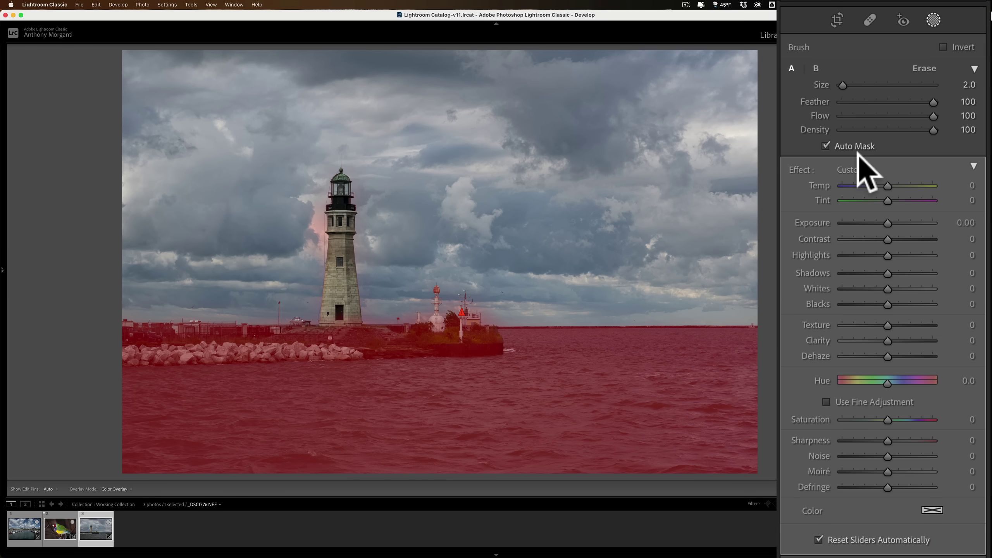
Step: Hide the overlay and set Mask 3 to Exposure 0.53, Clarity -100 and Texture -23
key(o)
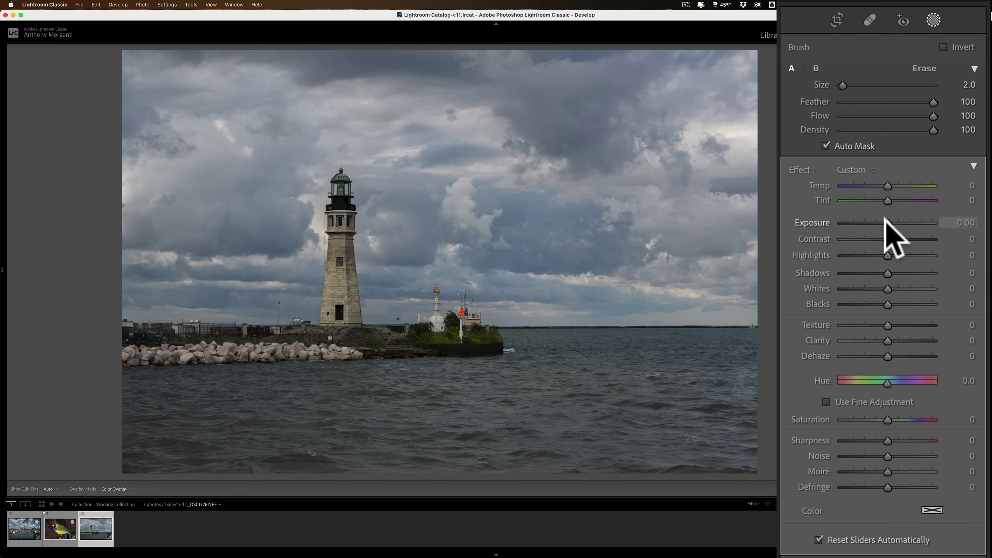
drag(885, 221, 890, 222)
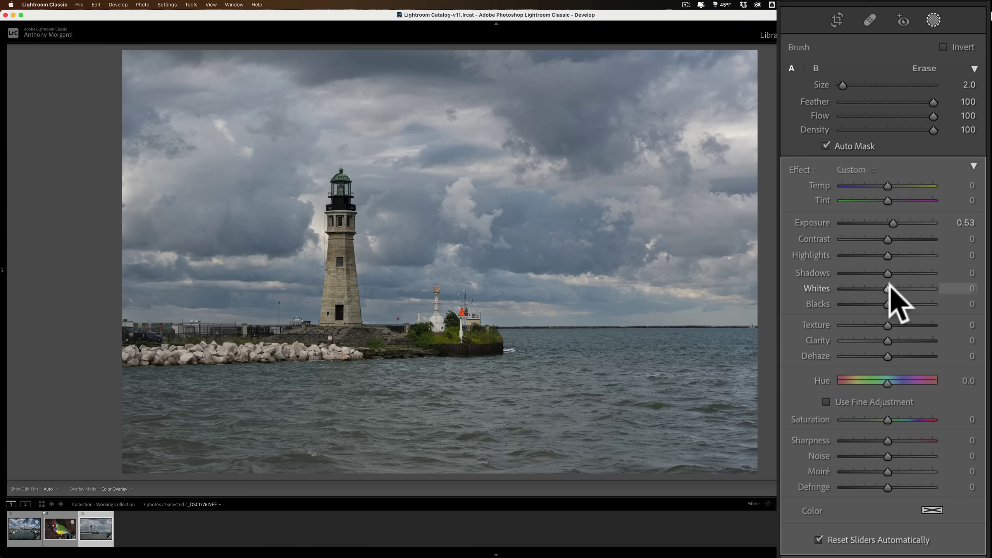
drag(887, 340, 790, 340)
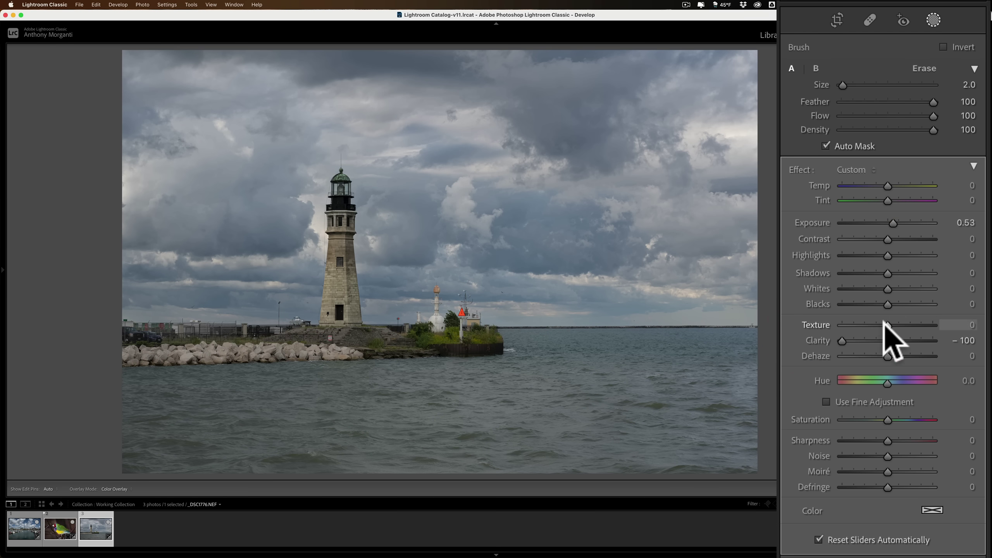
drag(884, 325, 873, 325)
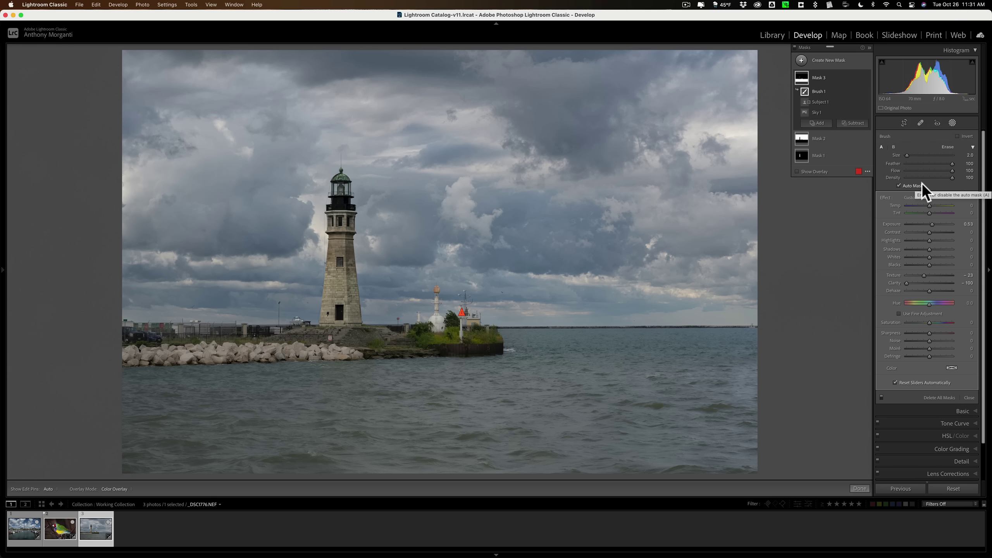
click(819, 124)
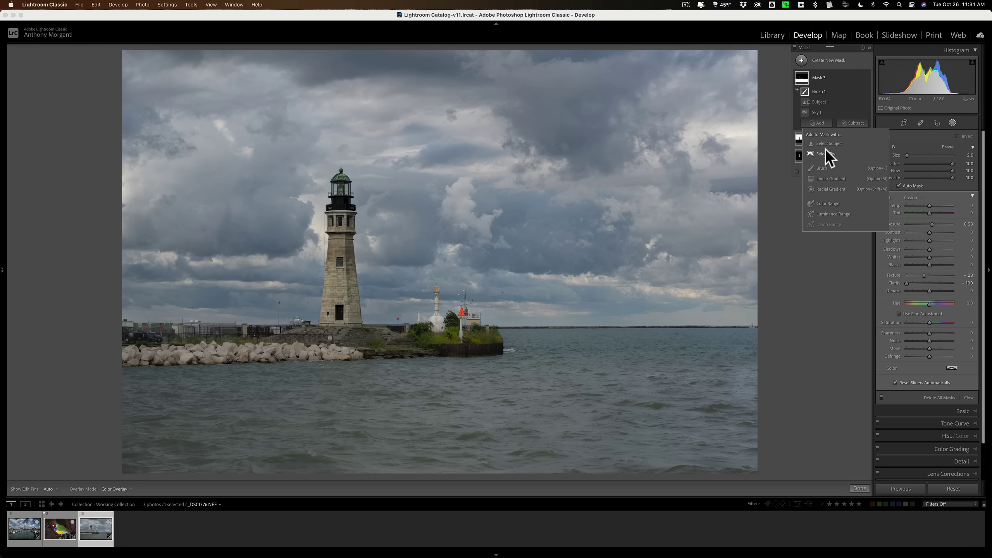
click(851, 122)
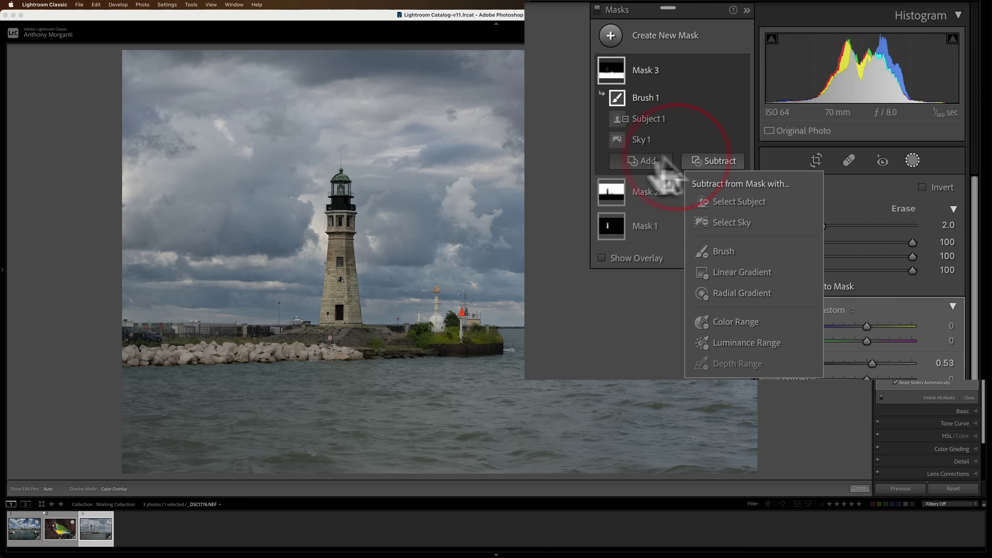
click(645, 160)
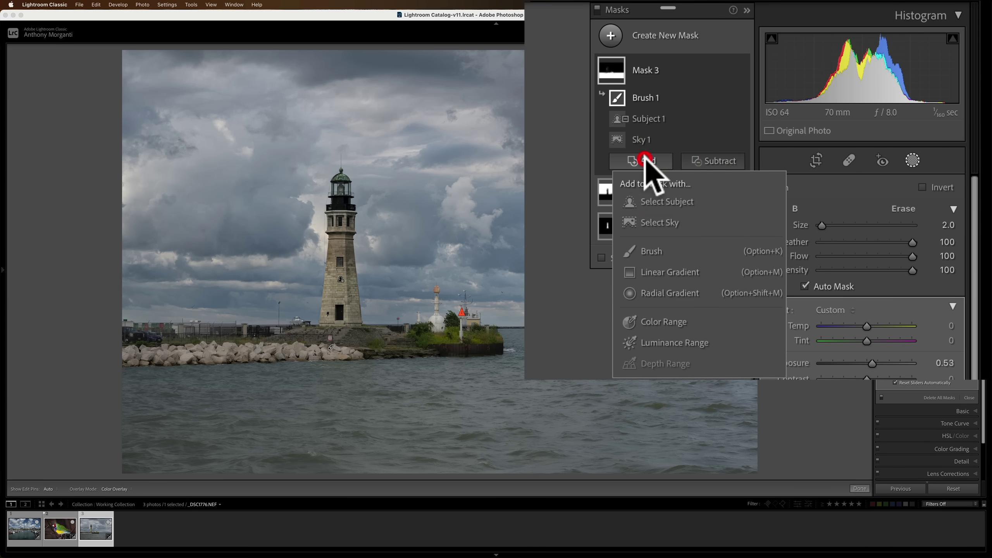
click(725, 140)
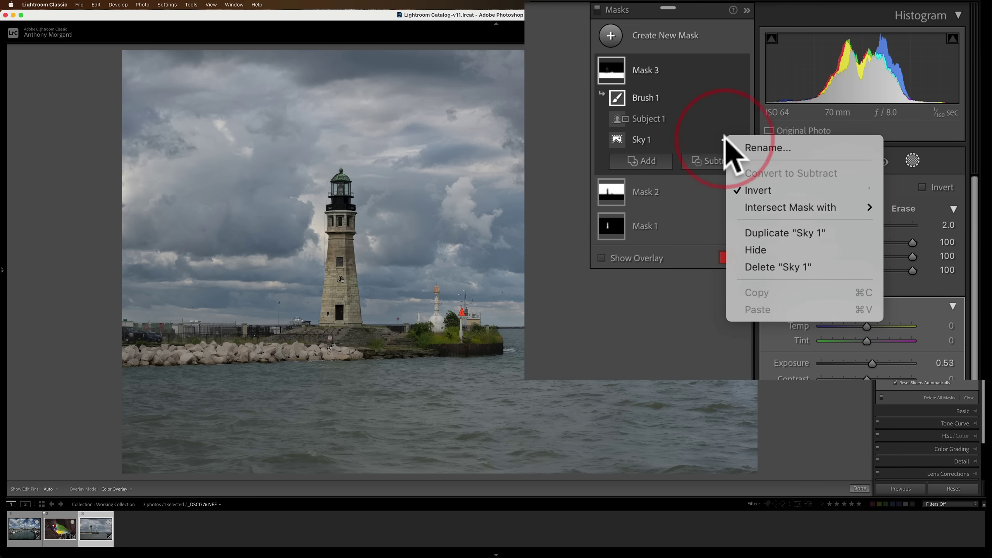
mouse_move(766, 209)
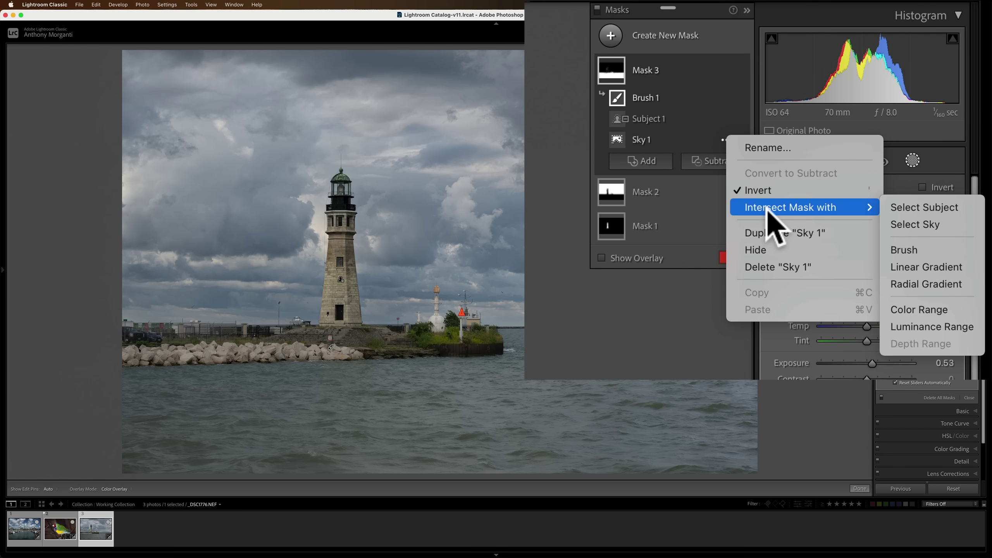
click(697, 130)
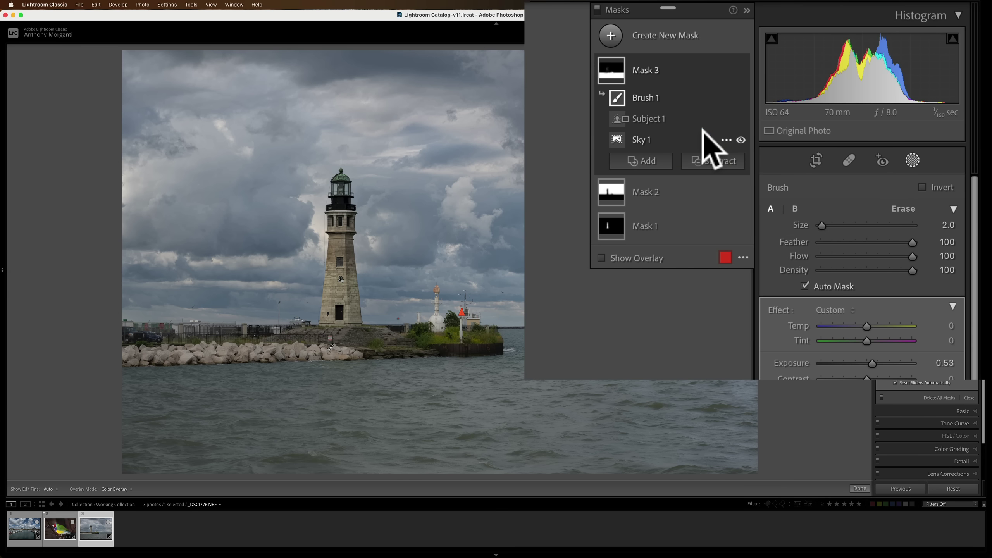